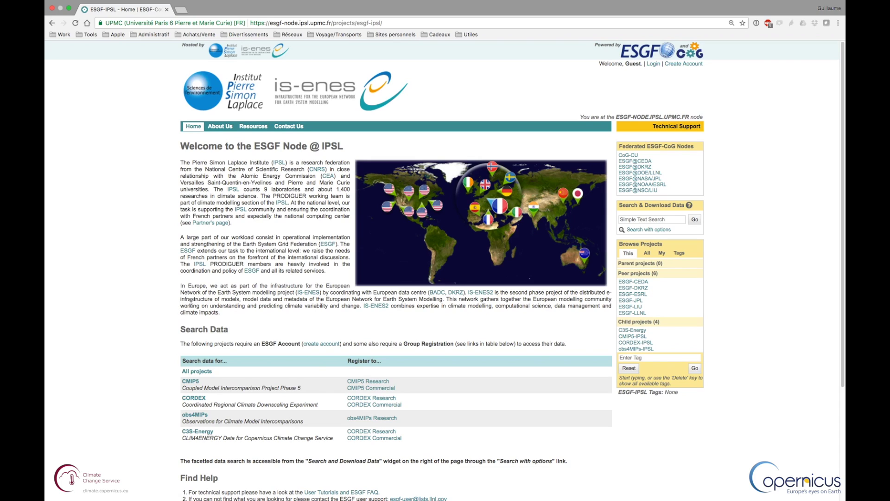
pyautogui.click(686, 65)
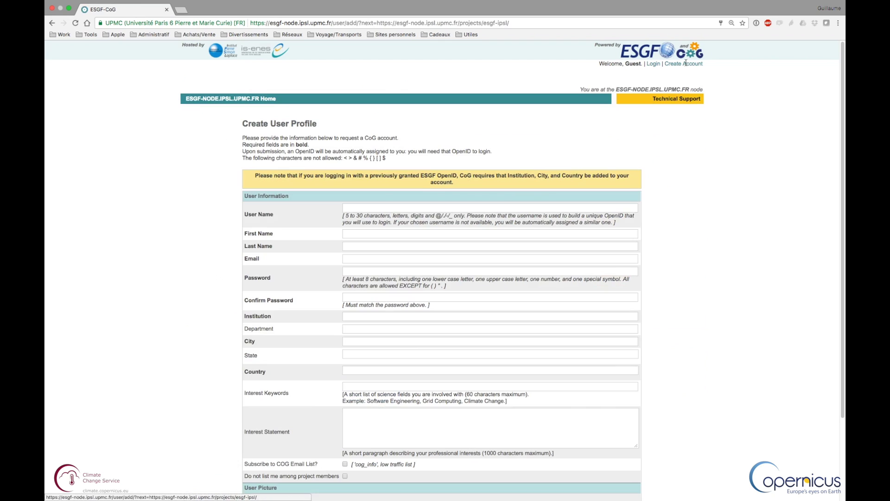
pyautogui.scroll(-1, 122, 212)
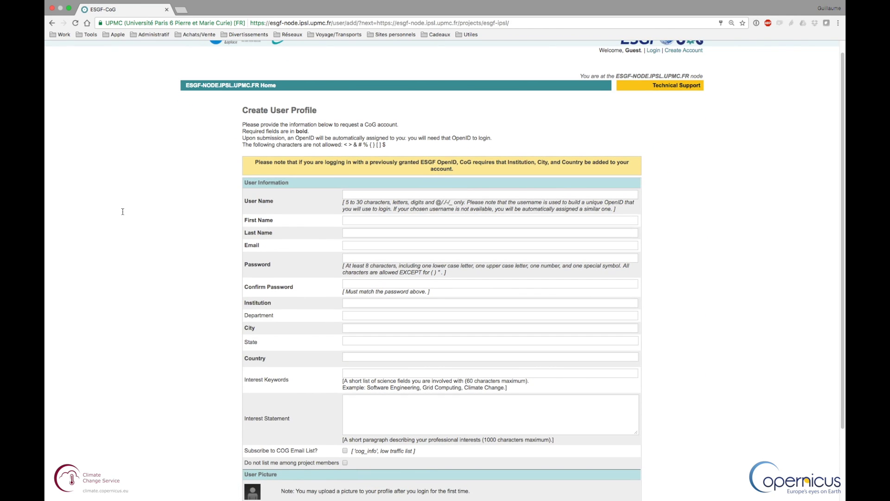
pyautogui.scroll(-3, 154, 213)
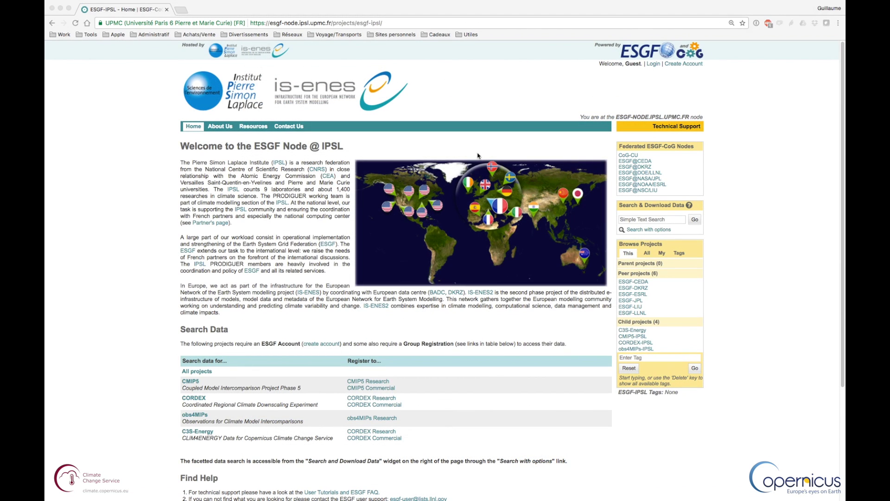
pyautogui.click(654, 63)
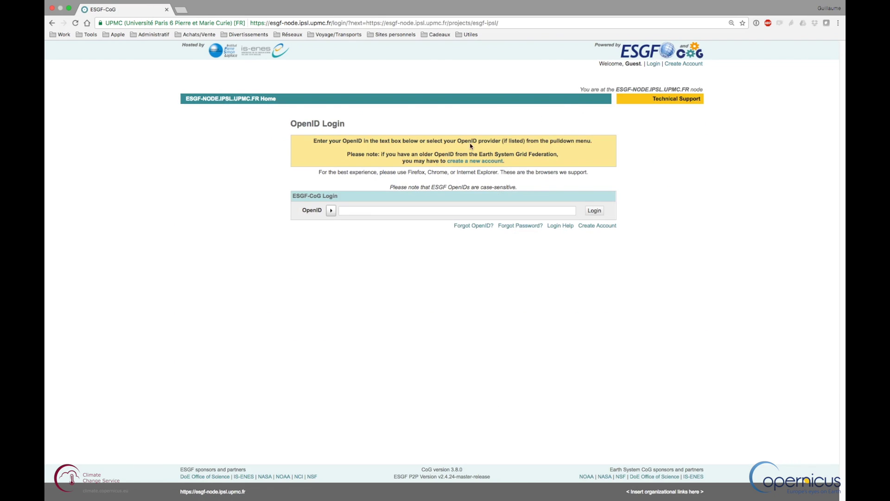
# Step: Choose Institut Pierre Simon Laplace (IPSL) as the OpenID provider and submit it
pyautogui.click(331, 211)
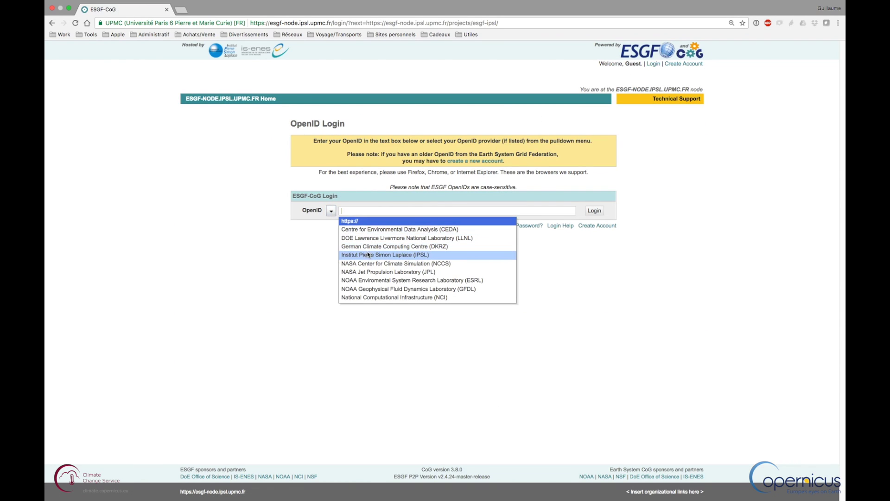
pyautogui.click(370, 254)
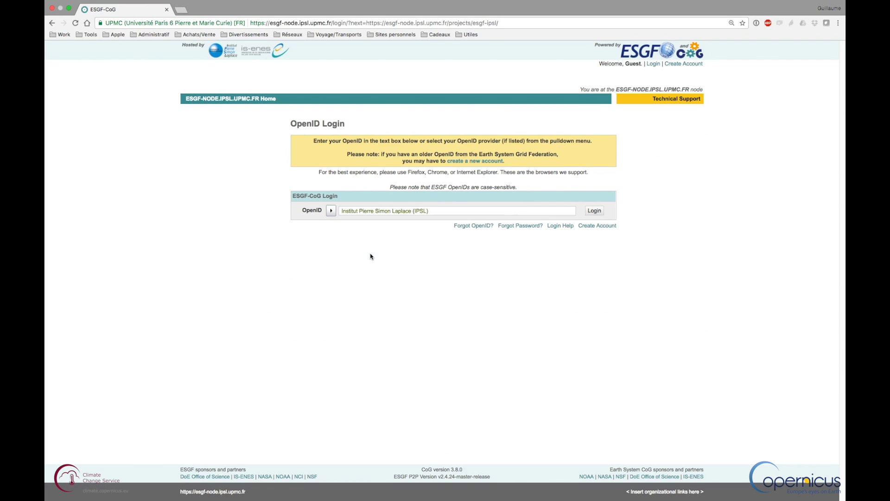
pyautogui.click(594, 211)
# Step: Sign in with the account username and password, and decline the browser's password saving
pyautogui.click(459, 139)
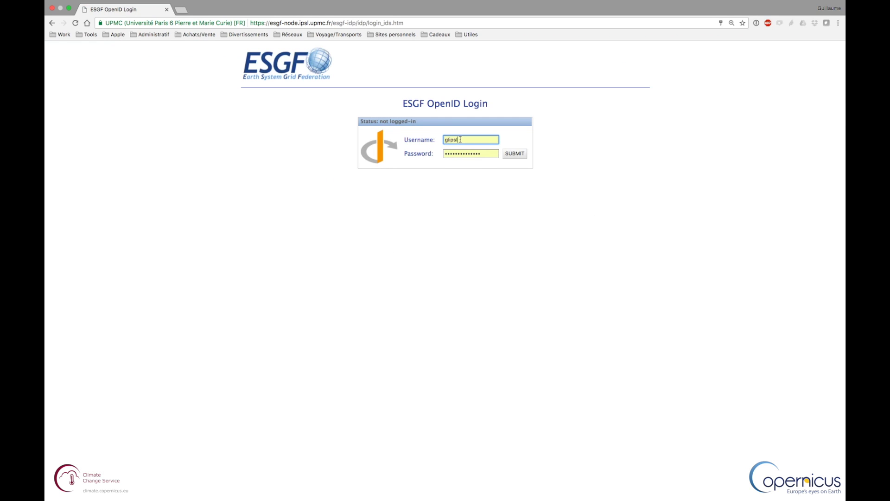
pyautogui.write('john')
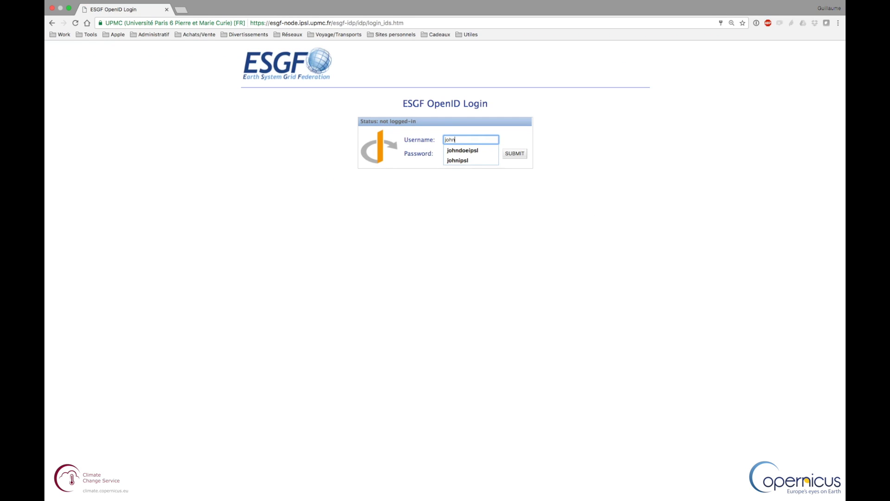
pyautogui.write('doeesgf')
pyautogui.press('Tab')
pyautogui.write('********')
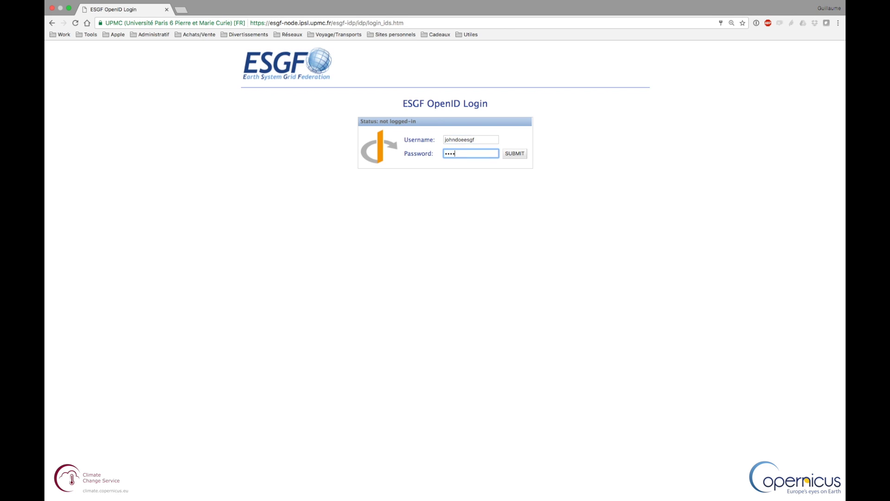
pyautogui.press('Return')
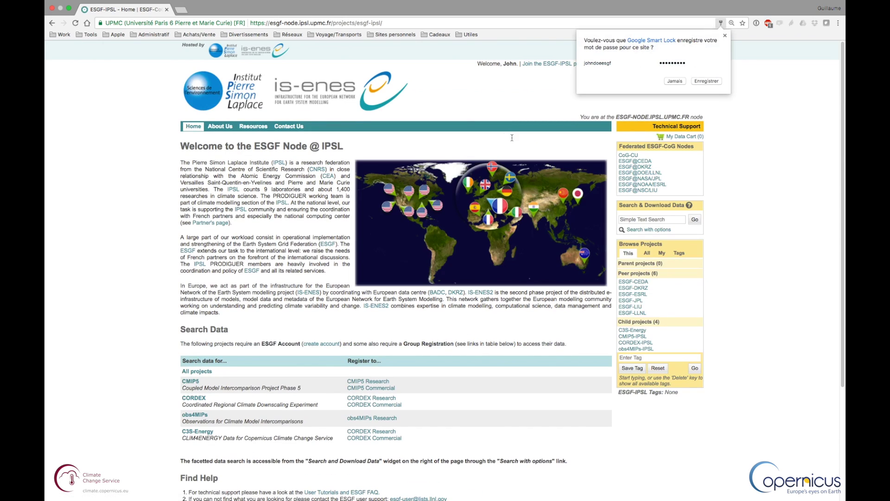
pyautogui.click(668, 83)
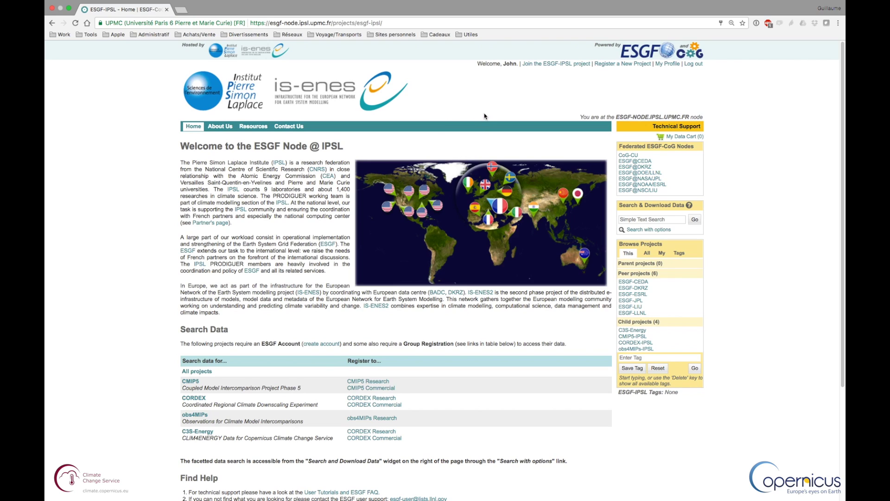
# Step: Confirm the Welcome greeting in the header, then open the CORDEX Commercial registration
pyautogui.moveTo(482, 63); pyautogui.dragTo(517, 63)
pyautogui.click(493, 86)
pyautogui.scroll(-1, 294, 248)
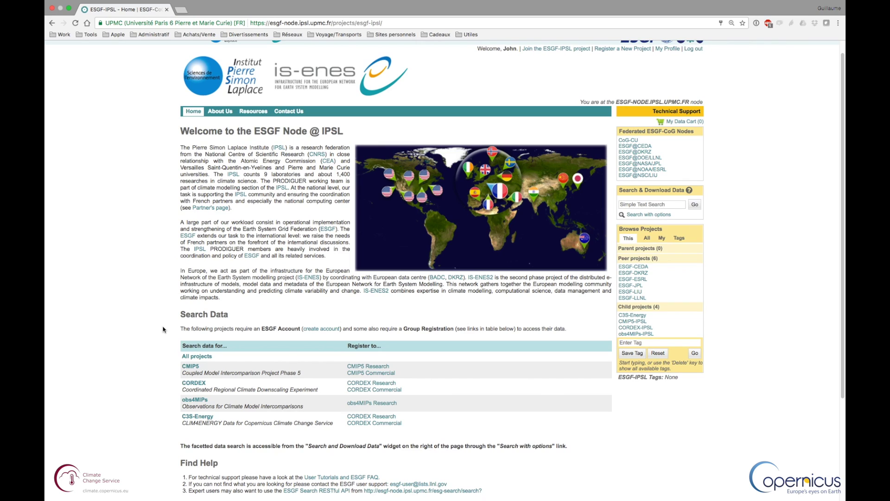
pyautogui.click(370, 422)
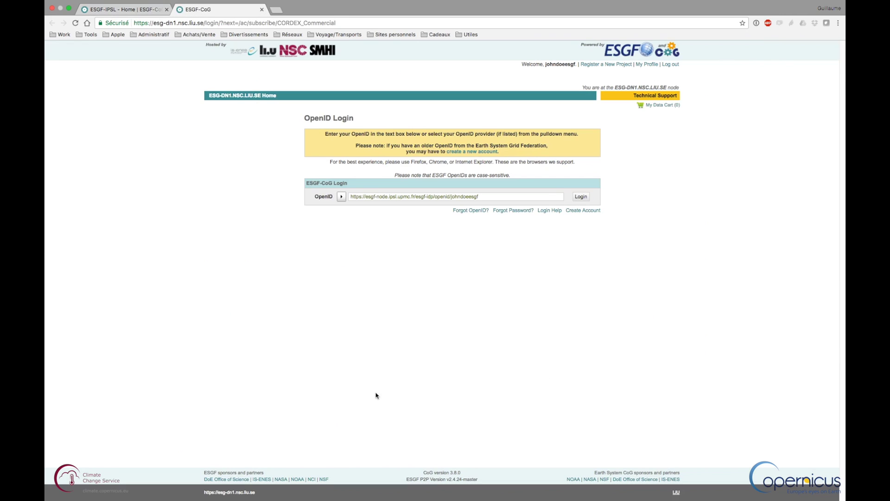
# Step: Sign in to the LIU node with the IPSL OpenID, subscribe to CORDEX_Commercial, and close the tab
pyautogui.doubleClick(465, 196)
pyautogui.click(341, 197)
pyautogui.click(371, 228)
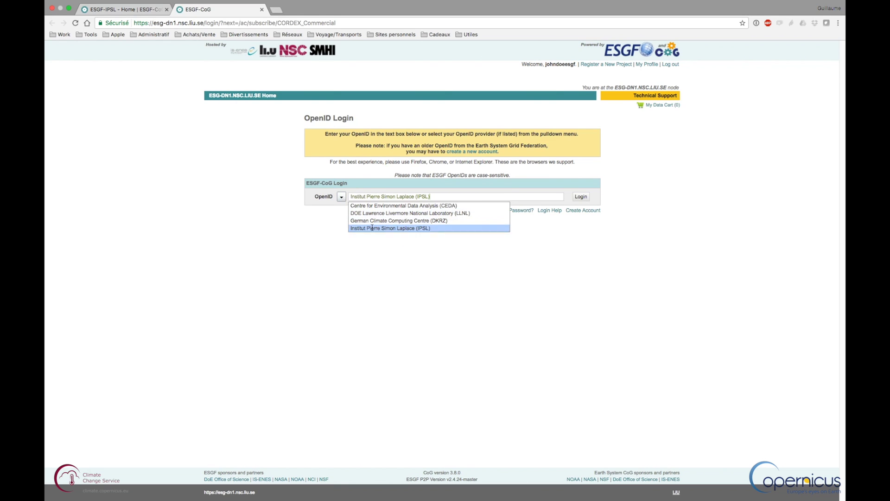
pyautogui.click(582, 197)
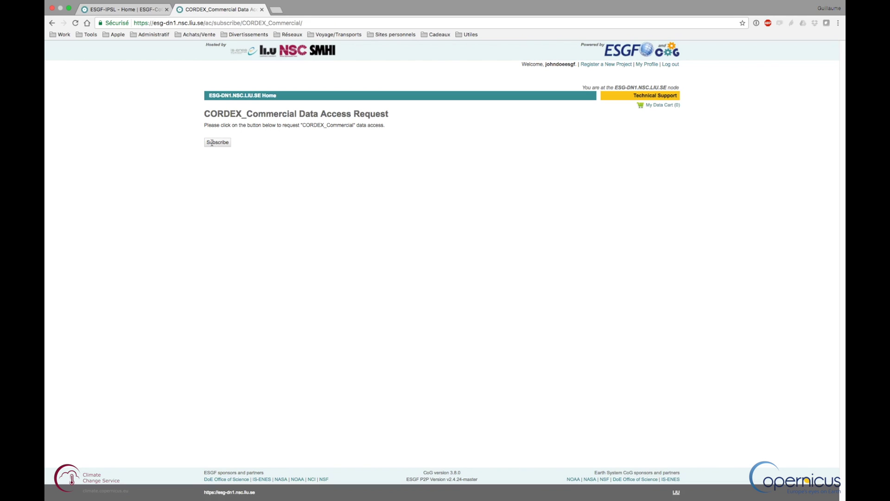
pyautogui.click(217, 142)
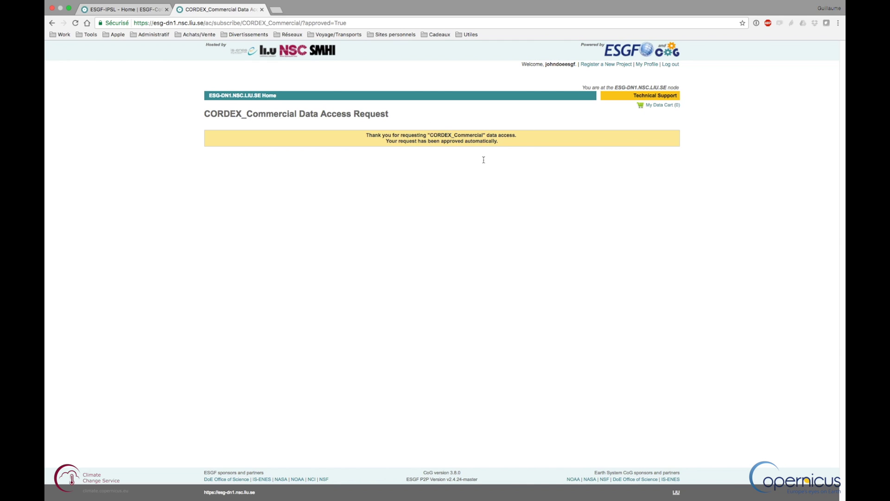
pyautogui.click(261, 9)
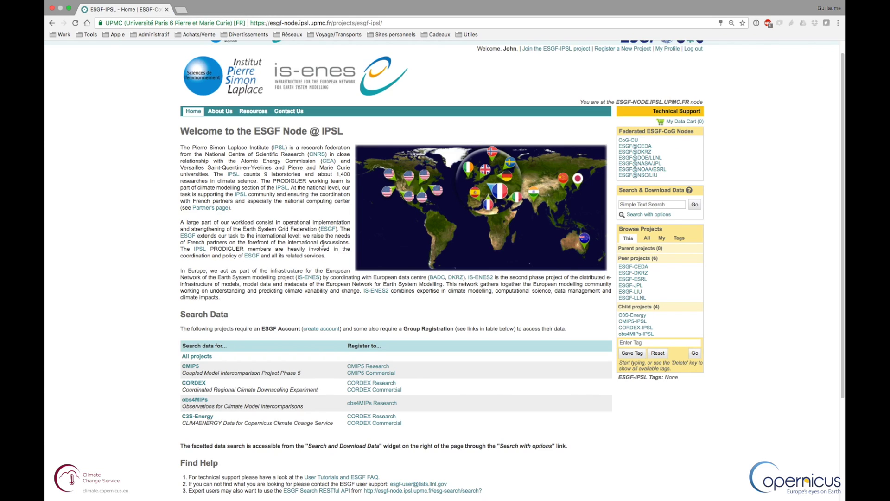
# Step: Open C3S-Energy from the Search Data table, go to its Home page, and follow the CLIM4ENERGY website link
pyautogui.scroll(-2, 320, 242)
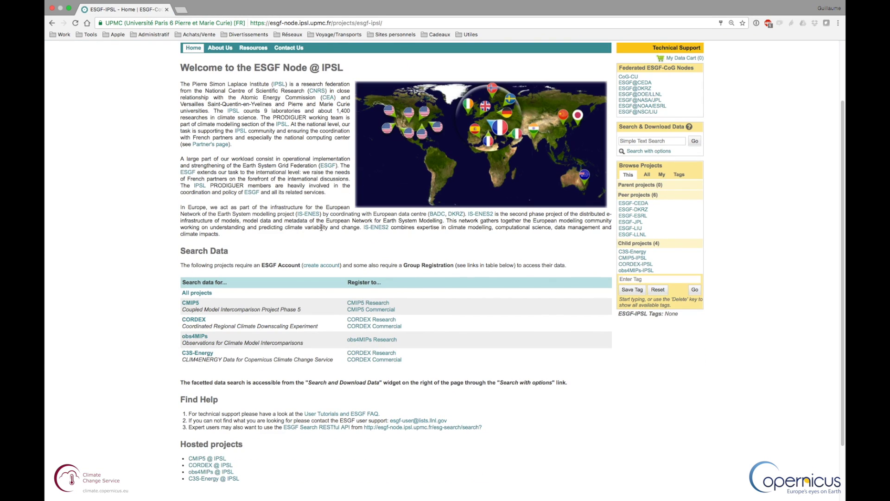
pyautogui.click(195, 355)
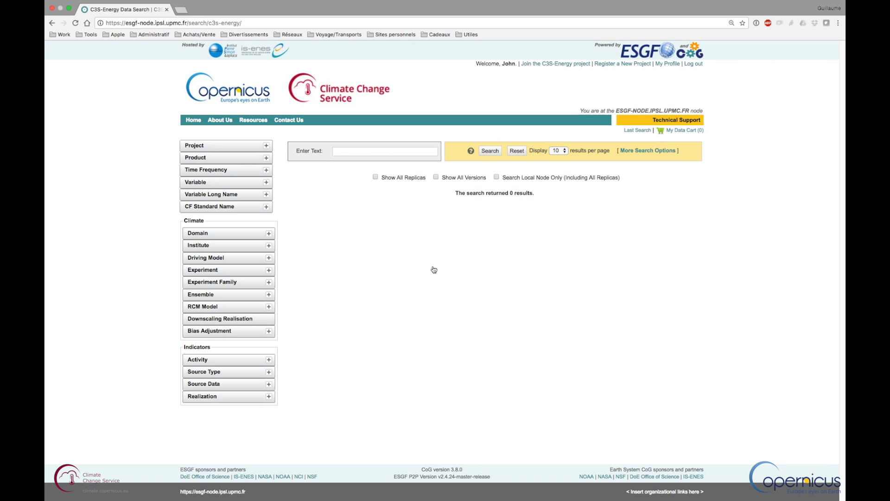
pyautogui.click(192, 121)
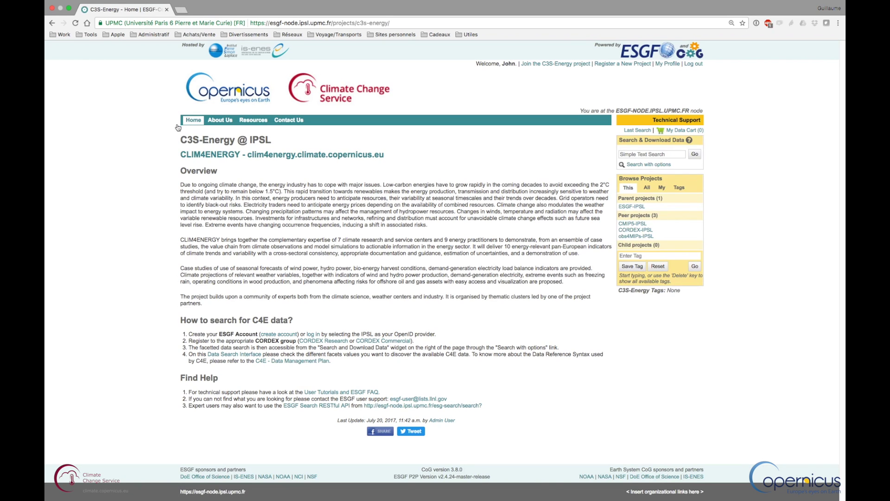
pyautogui.click(261, 156)
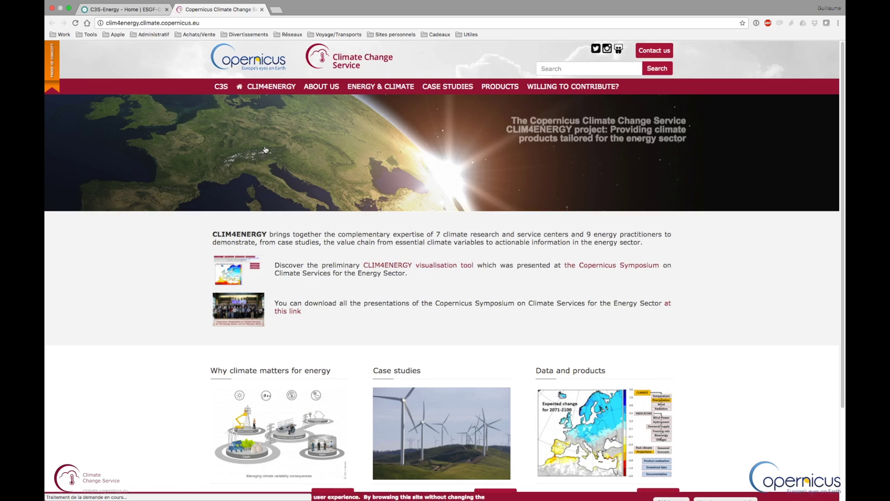
# Step: Close the CLIM4ENERGY website, view the C4E Data Management Plan PDF, then close it
pyautogui.click(261, 9)
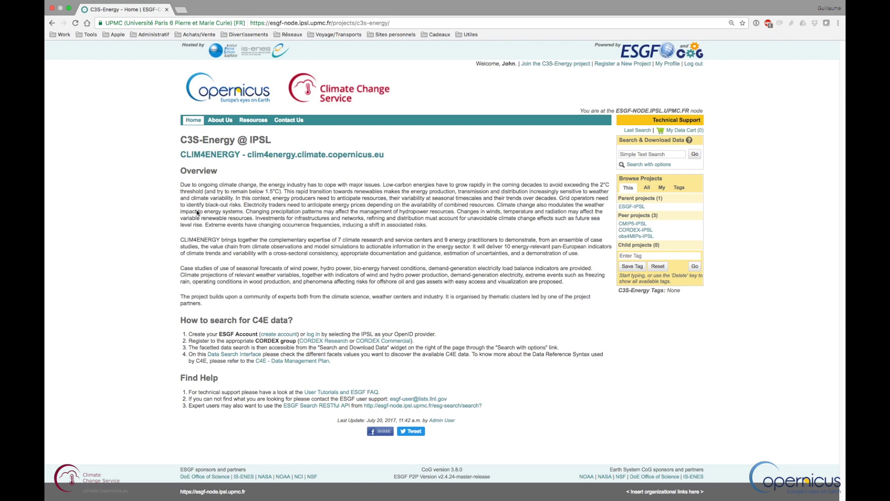
pyautogui.click(287, 361)
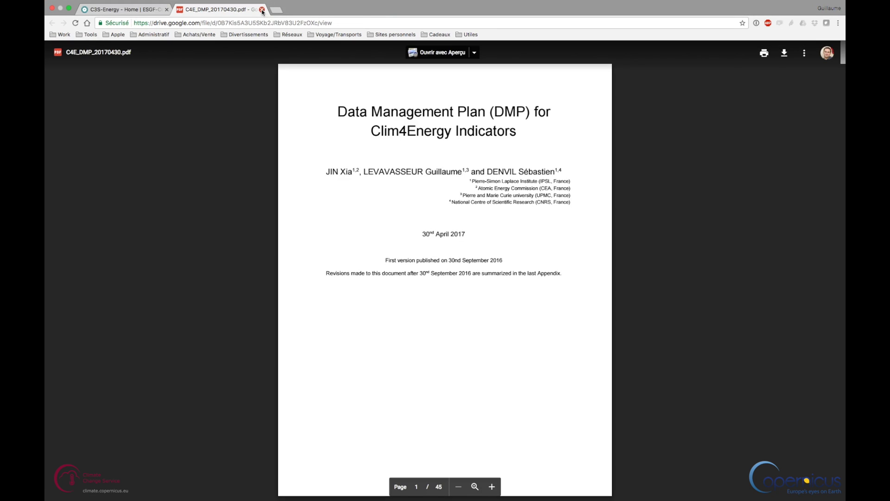
pyautogui.click(262, 10)
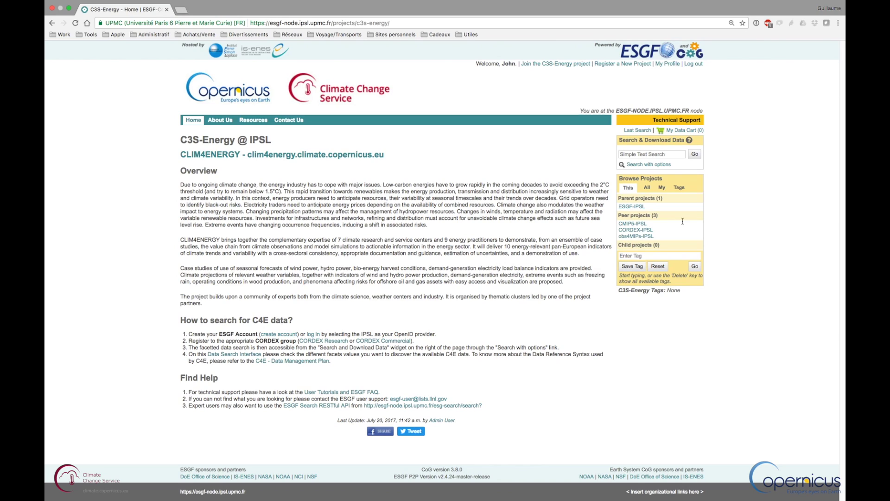
# Step: In the faceted C3S-Energy search, restrict Activity to wp3 and Source Type to bc-derived
pyautogui.click(635, 165)
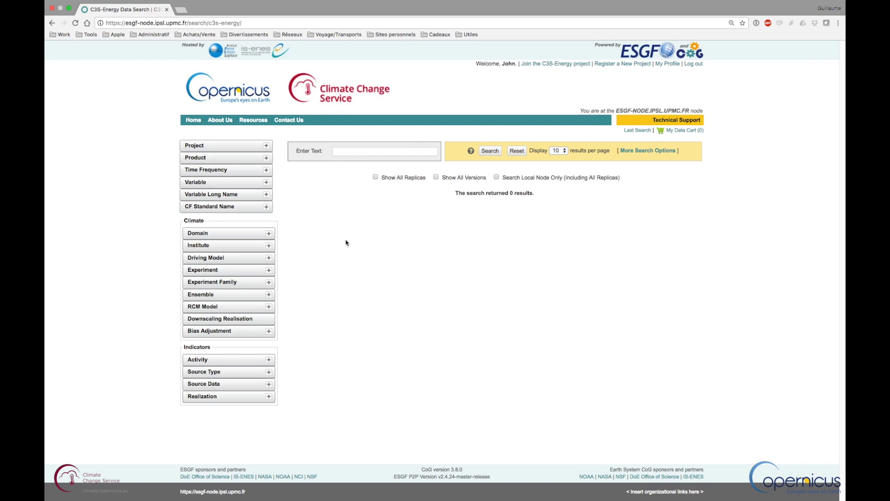
pyautogui.click(269, 360)
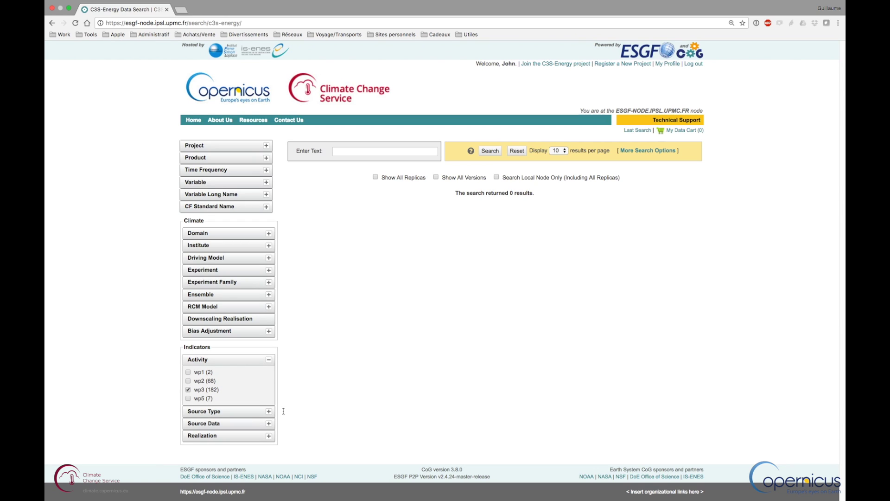
pyautogui.click(268, 411)
pyautogui.scroll(-1, 270, 411)
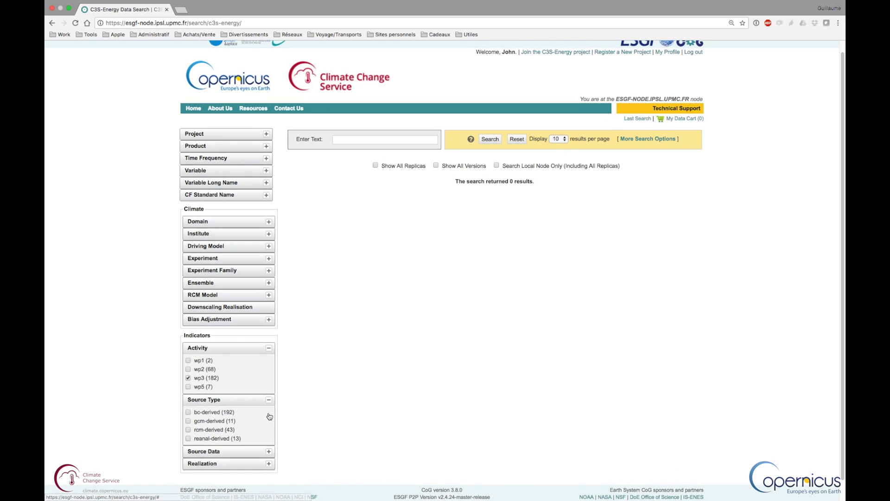
pyautogui.click(188, 412)
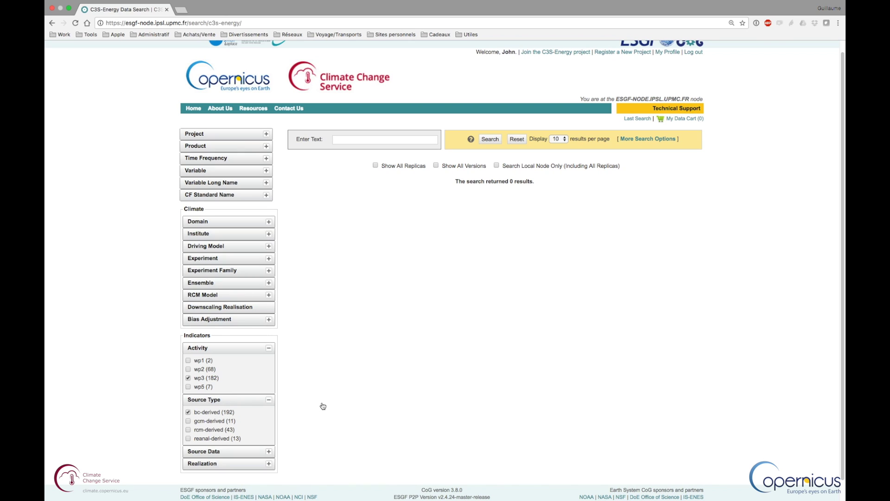
# Step: Select the CNRM-CM5 rcp45 ARPEGE51 source data and run the search, returning 7 results
pyautogui.scroll(-1, 322, 408)
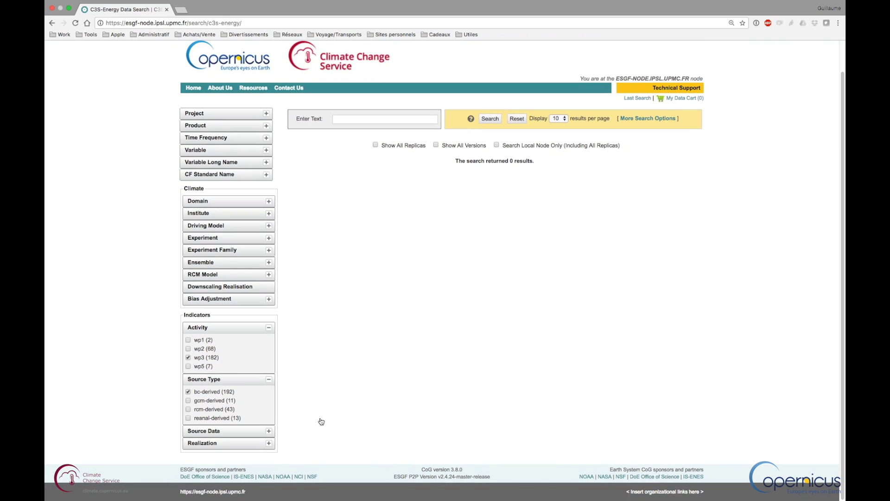
pyautogui.click(269, 431)
pyautogui.scroll(-1, 281, 429)
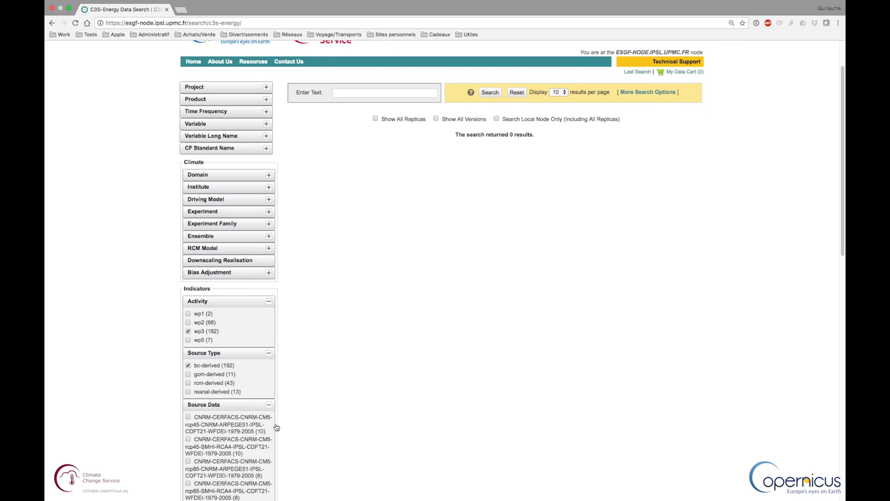
pyautogui.scroll(-1, 279, 425)
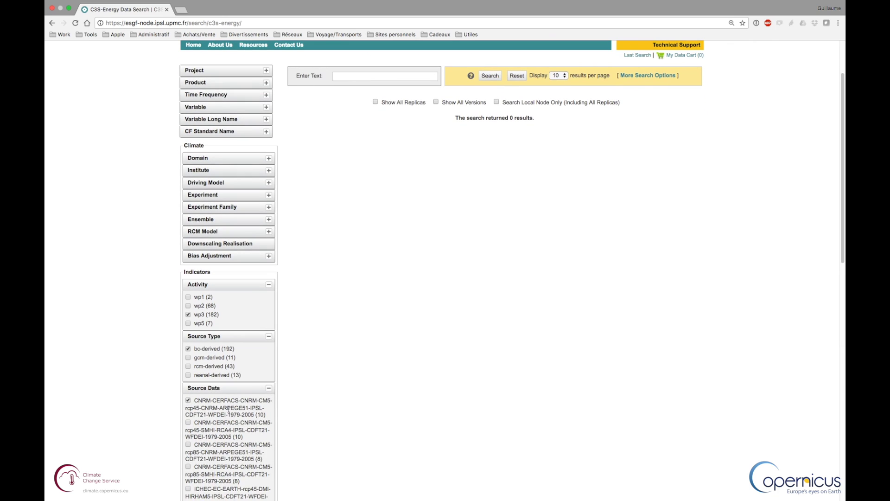
pyautogui.scroll(-5, 278, 401)
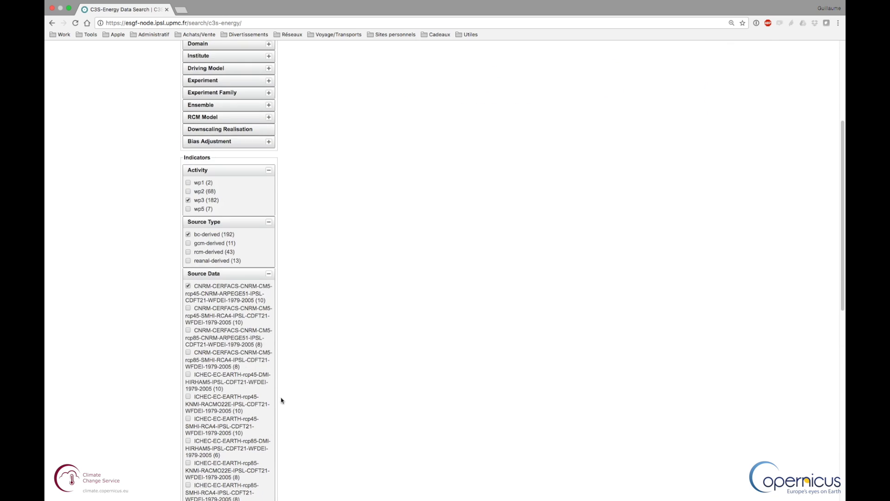
pyautogui.scroll(8, 334, 334)
pyautogui.click(497, 152)
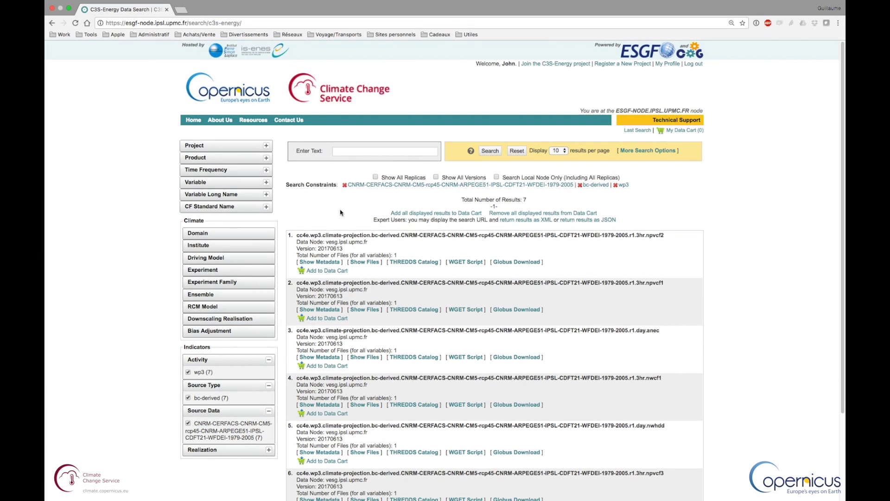
# Step: Review result 1's metadata and file list, then request its npvcf2 .nc file over HTTPServer
pyautogui.scroll(-1, 340, 212)
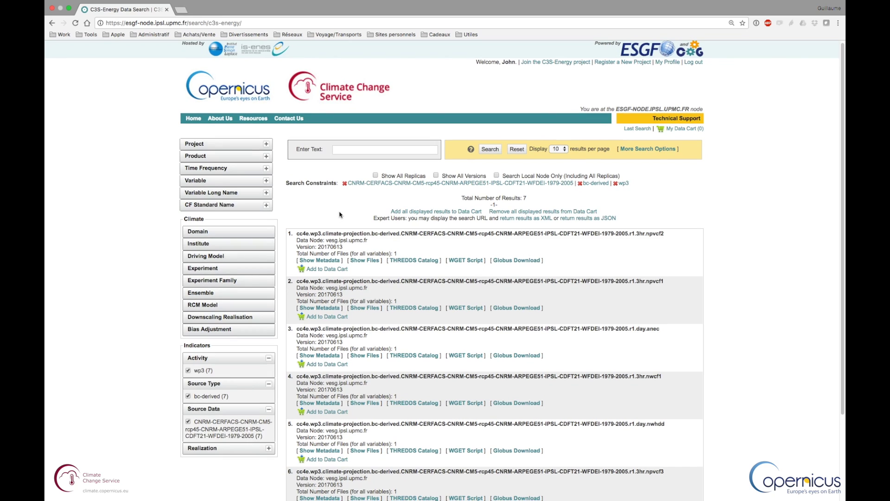
pyautogui.click(329, 261)
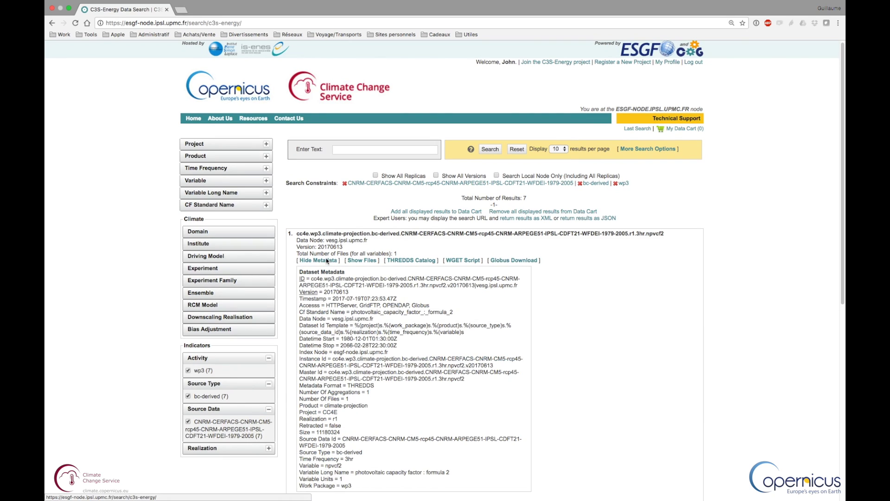
pyautogui.click(328, 261)
pyautogui.click(364, 262)
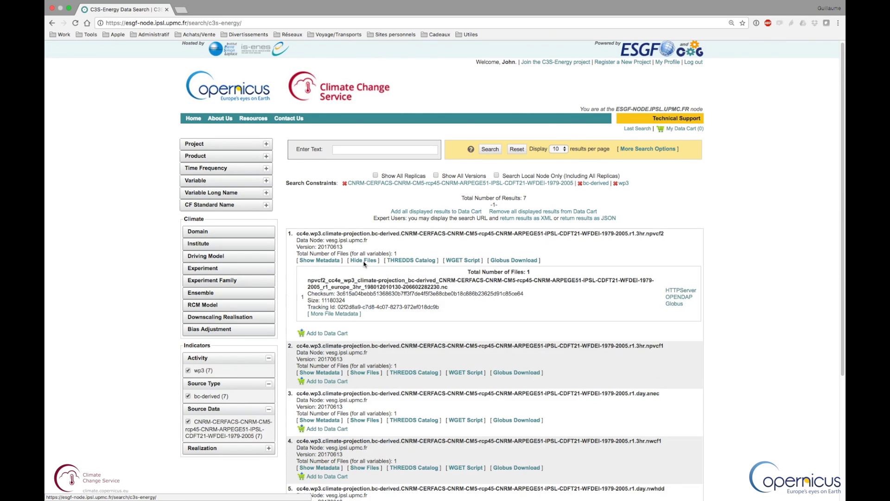
pyautogui.click(364, 261)
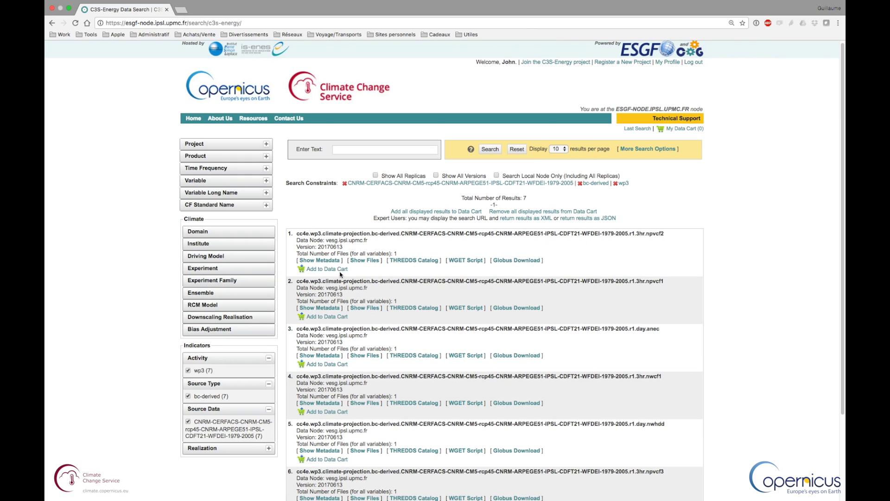
pyautogui.click(364, 261)
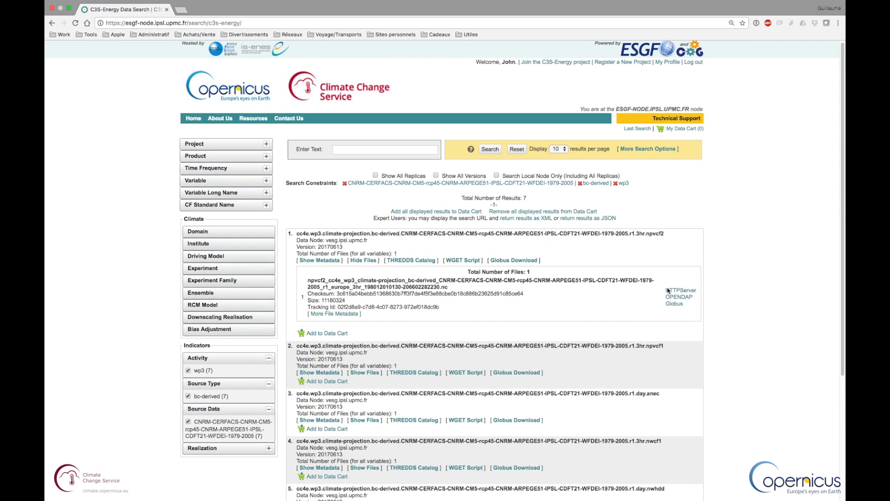
pyautogui.click(679, 291)
# Step: Log in with the Institut Pierre Simon Laplace (IPSL) OpenID, then go back to the 7 search results
pyautogui.click(488, 188)
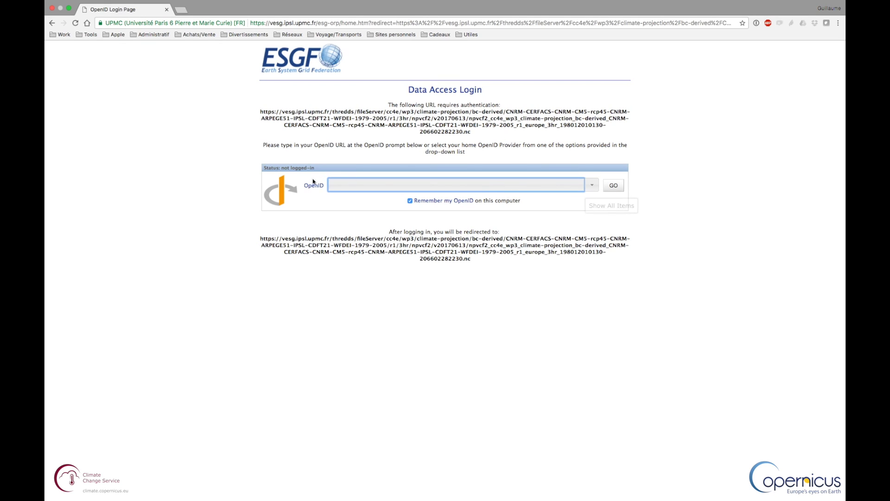
pyautogui.click(576, 188)
pyautogui.click(455, 230)
pyautogui.click(614, 185)
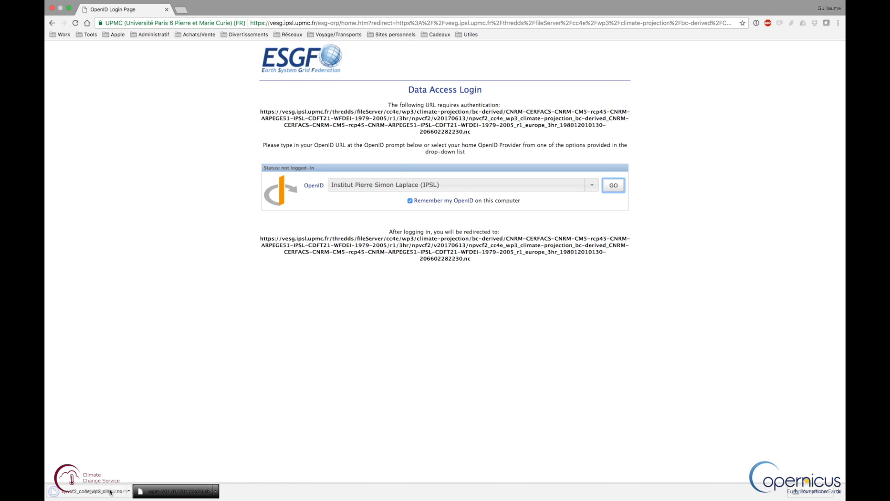
pyautogui.click(52, 24)
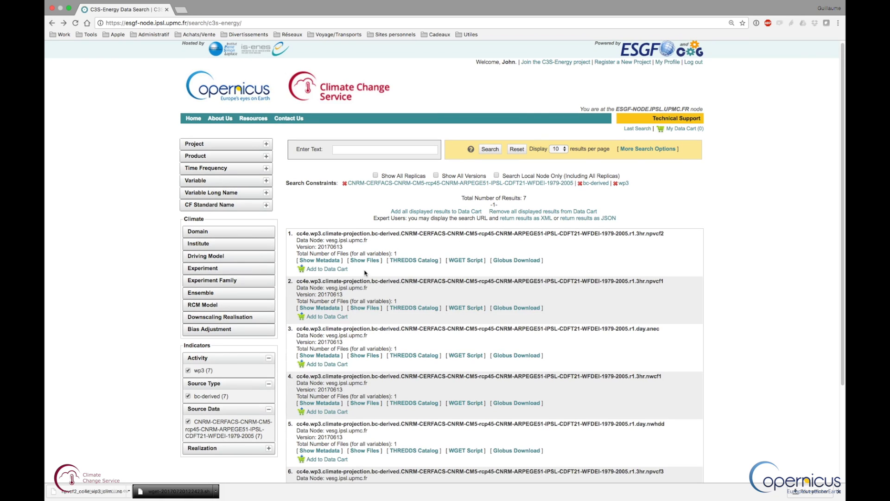
# Step: Add result 1 to the data cart and save its WGET script for esgf-node.ipsl.upmc.fr
pyautogui.click(328, 270)
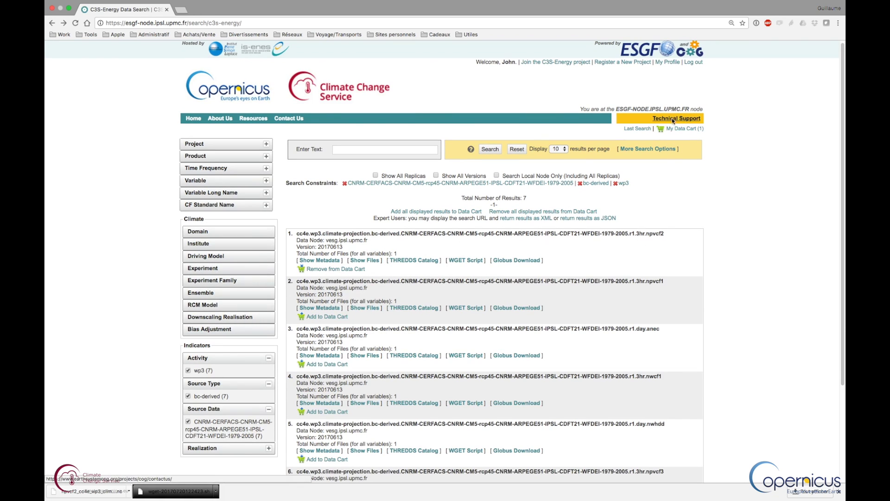
pyautogui.click(692, 126)
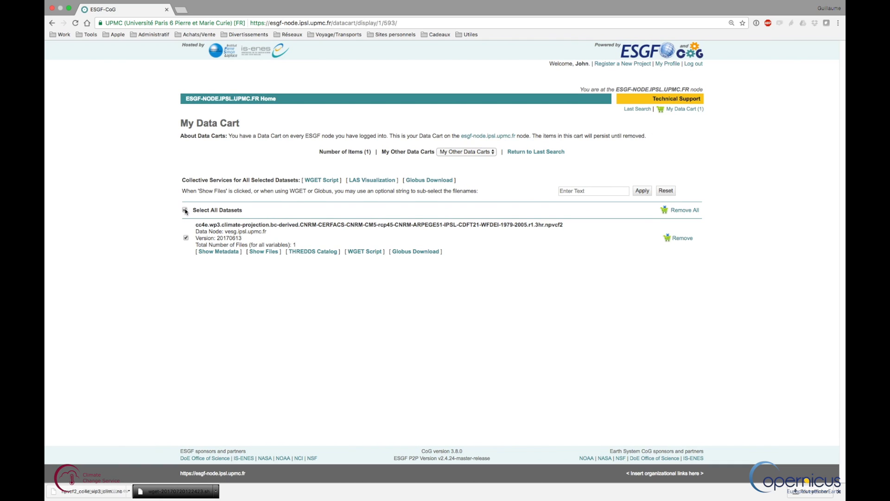
pyautogui.click(319, 180)
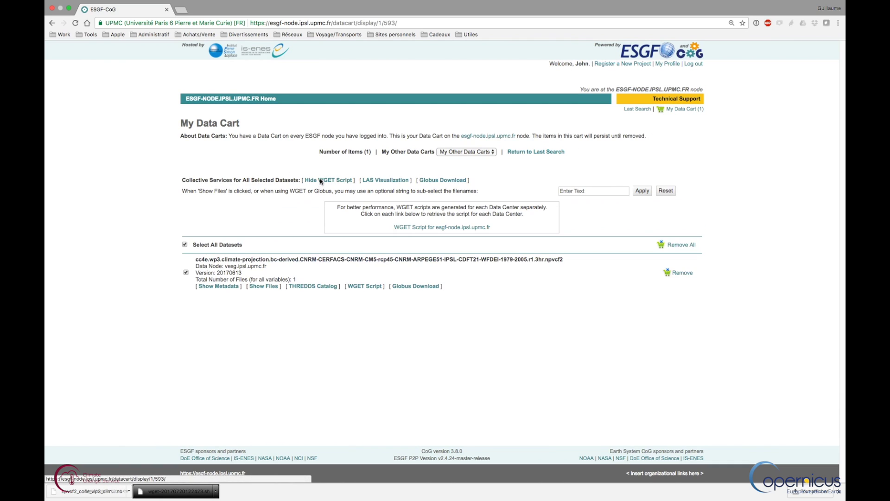
pyautogui.click(405, 228)
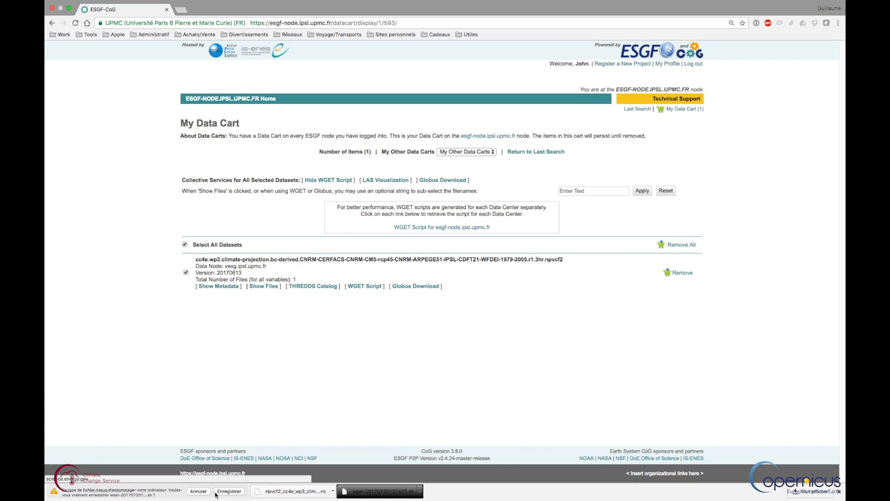
pyautogui.click(229, 491)
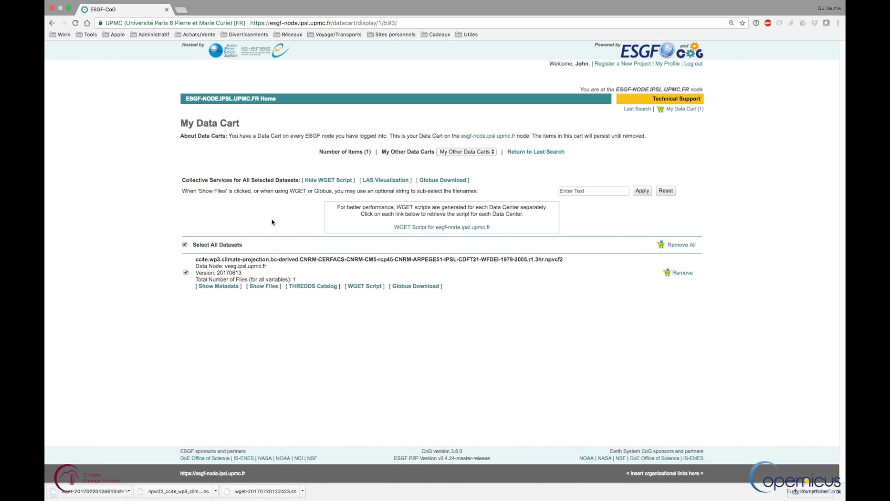